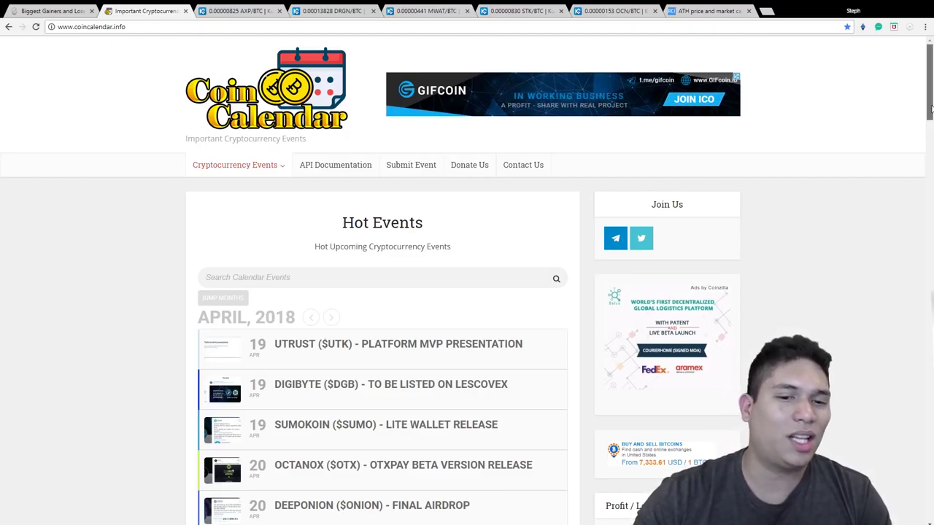
left_click_drag(930, 107, 930, 119)
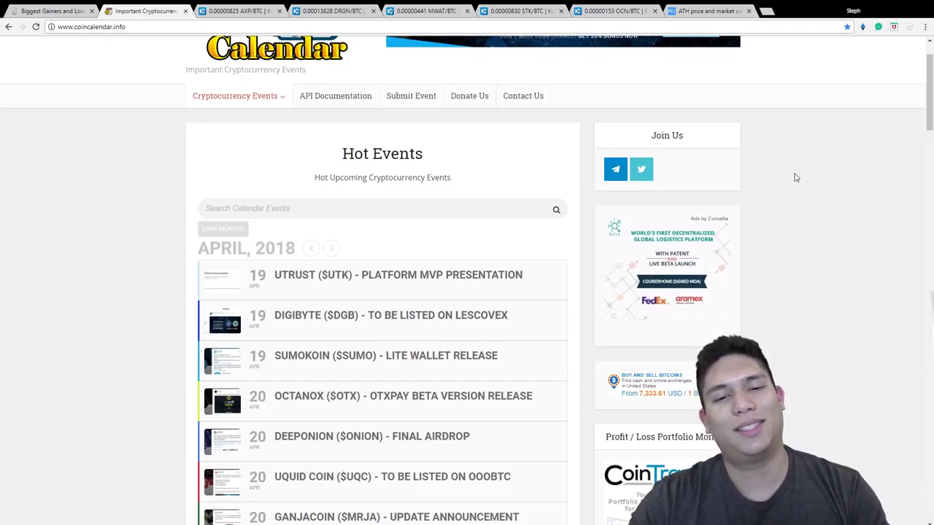
scroll(805, 184, "down", 3)
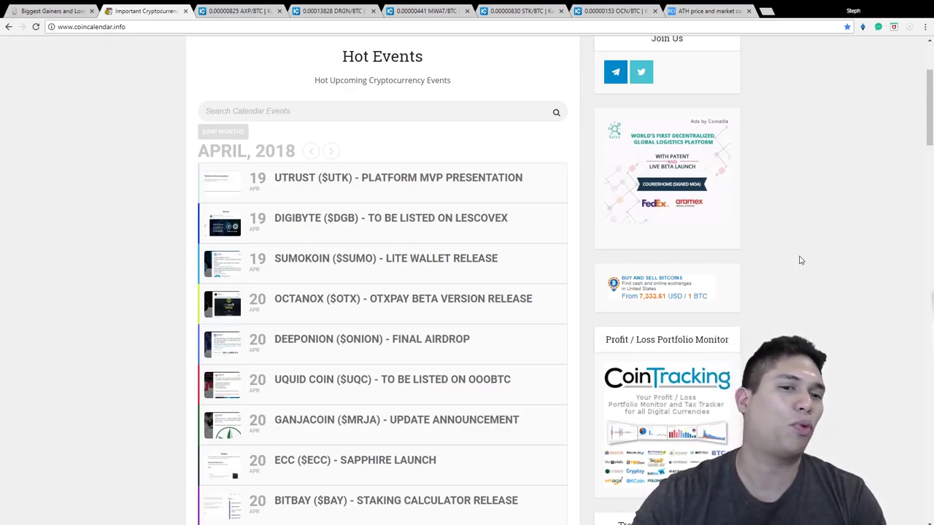
scroll(801, 260, "down", 2)
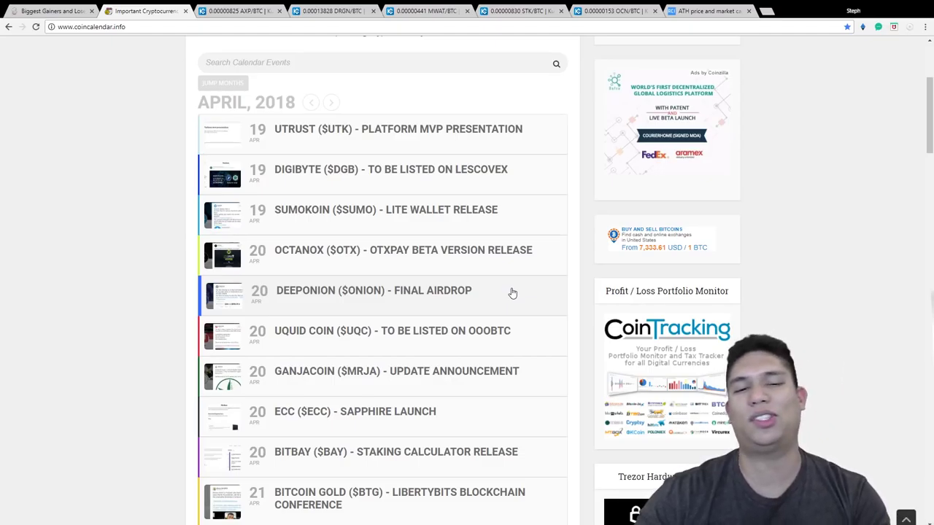
scroll(513, 293, "down", 2)
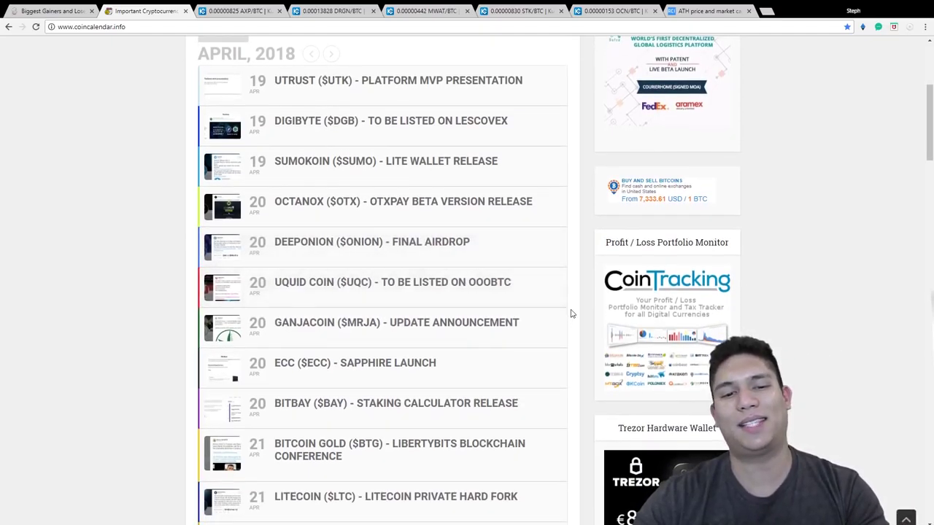
scroll(571, 314, "down", 2)
scroll(571, 314, "down", 3)
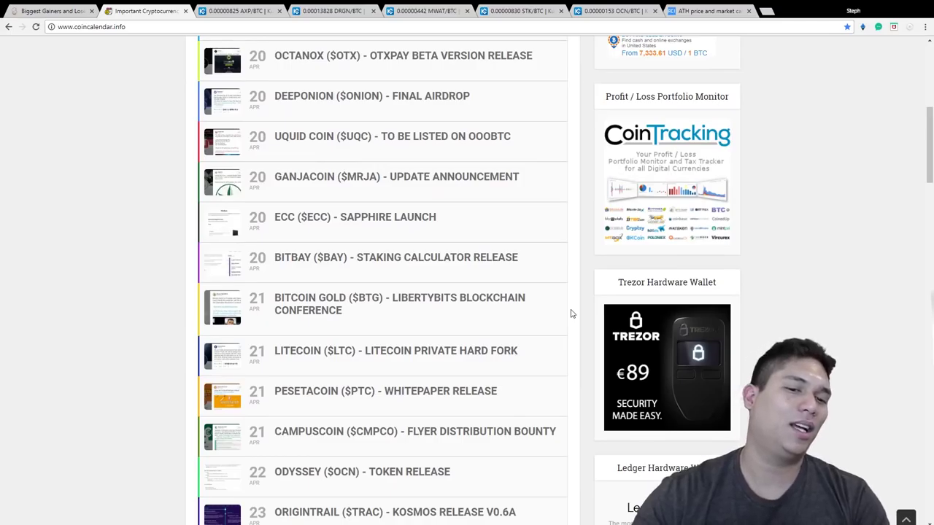
scroll(571, 314, "down", 3)
scroll(571, 314, "down", 3)
scroll(571, 314, "down", 1)
scroll(571, 314, "down", 2)
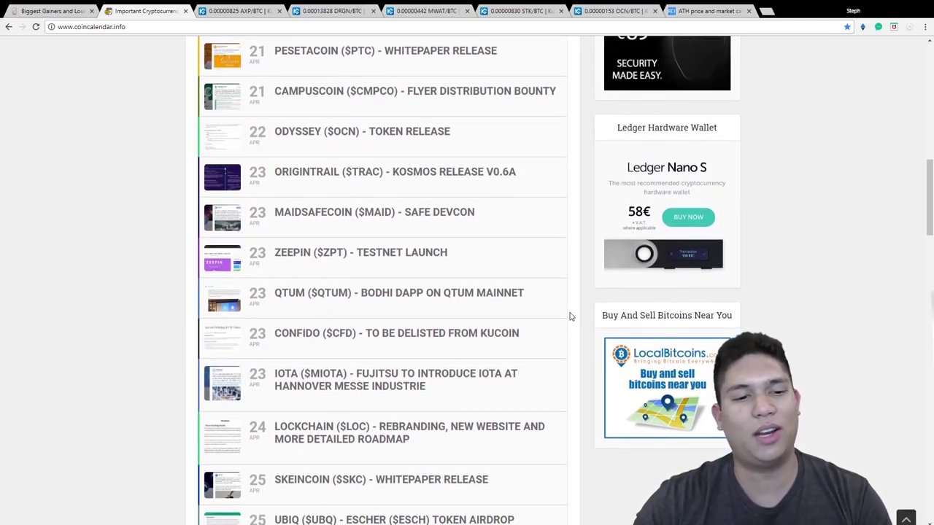
scroll(571, 314, "down", 3)
scroll(554, 321, "down", 3)
scroll(551, 325, "down", 2)
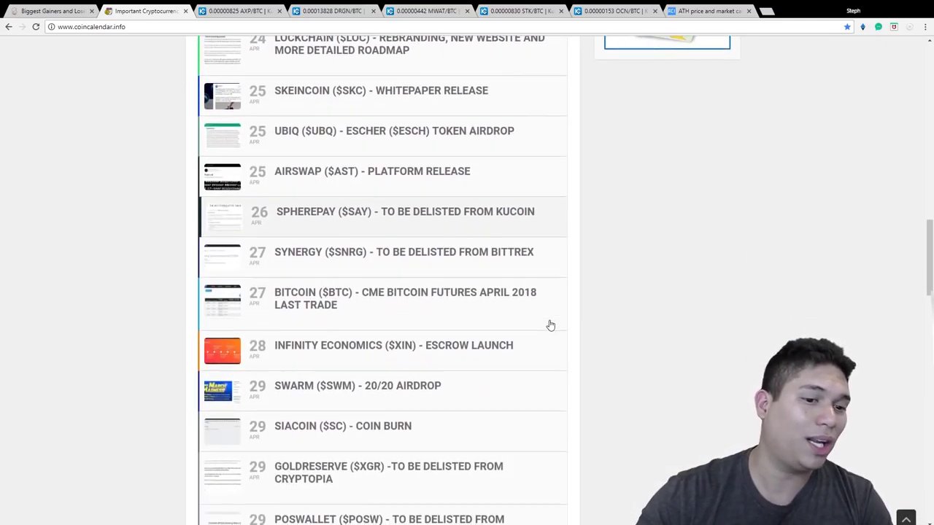
scroll(551, 324, "down", 3)
scroll(553, 325, "down", 2)
scroll(554, 325, "down", 1)
scroll(557, 327, "down", 3)
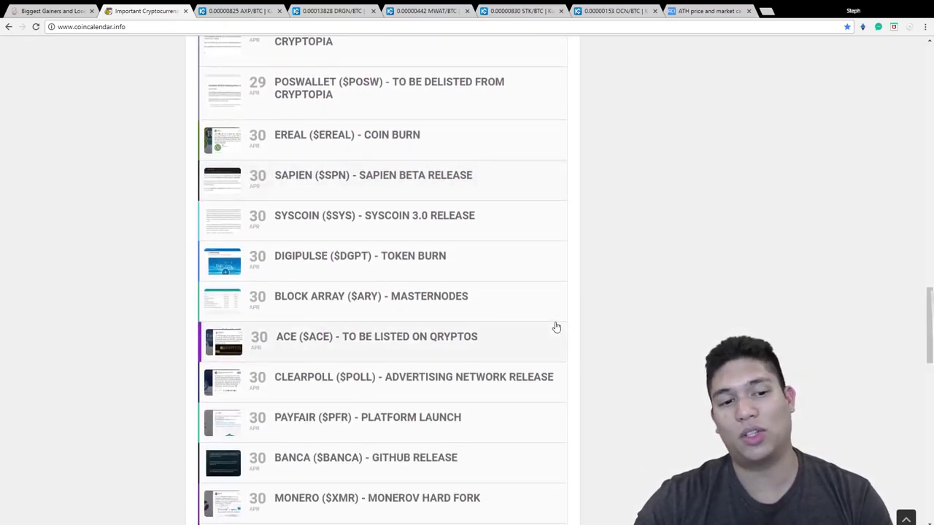
scroll(557, 326, "down", 3)
scroll(561, 328, "down", 2)
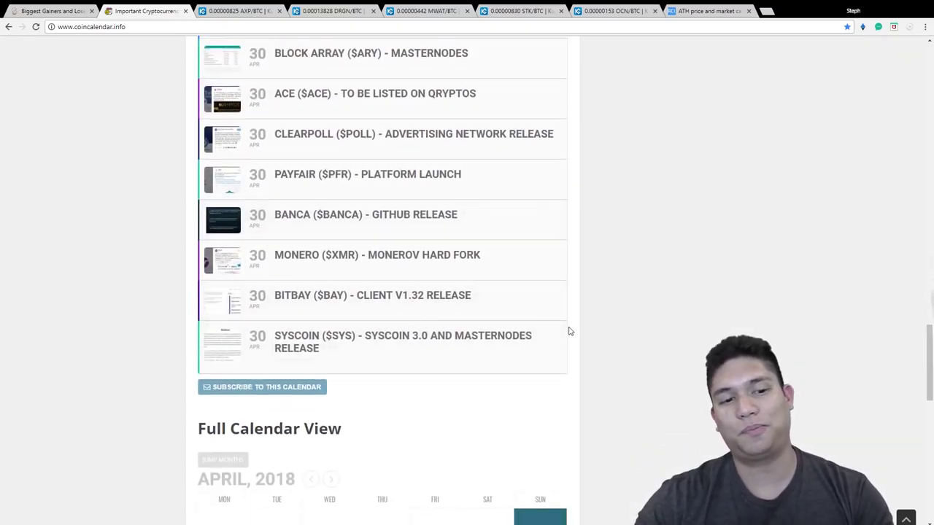
scroll(570, 331, "down", 2)
scroll(285, 409, "down", 2)
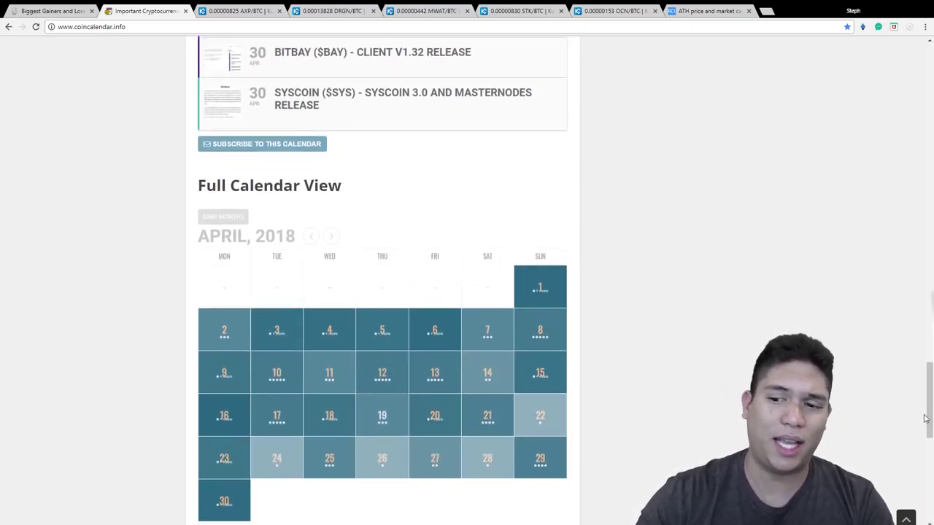
left_click_drag(930, 412, 895, 248)
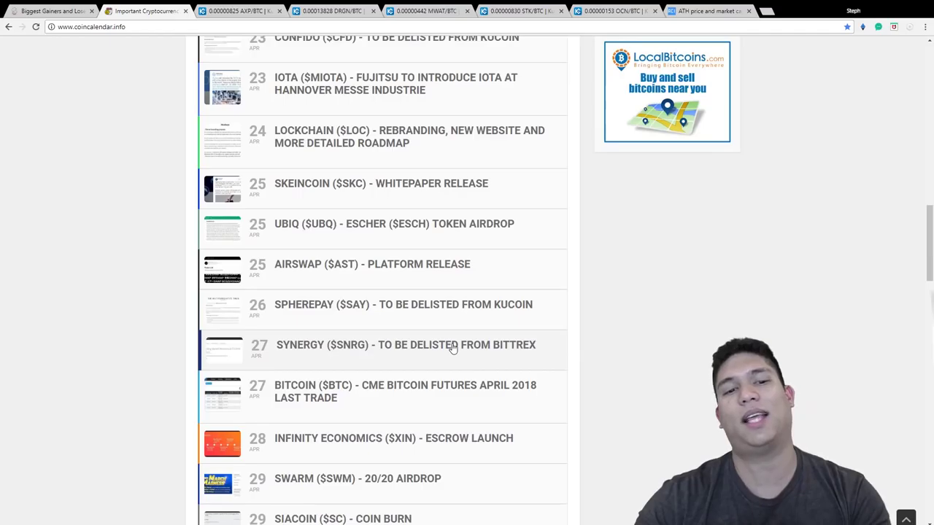
scroll(555, 343, "up", 2)
scroll(598, 340, "up", 2)
scroll(612, 338, "up", 2)
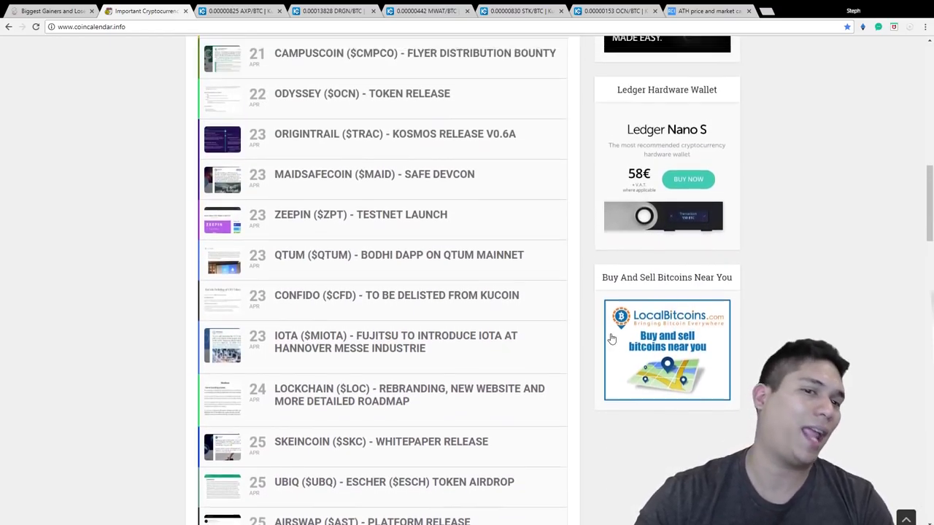
scroll(612, 337, "up", 3)
scroll(612, 338, "up", 2)
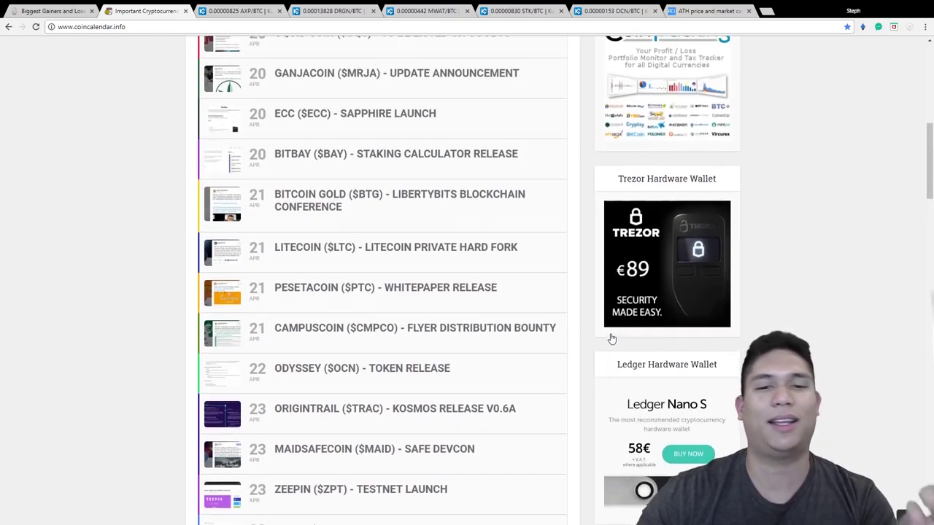
scroll(612, 338, "up", 2)
scroll(612, 337, "up", 2)
scroll(612, 338, "up", 1)
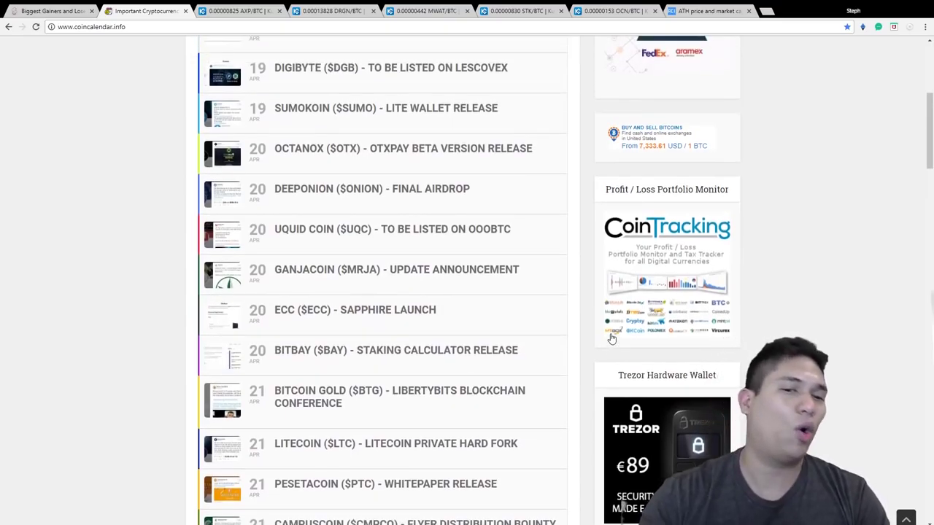
scroll(481, 284, "up", 4)
scroll(499, 284, "up", 3)
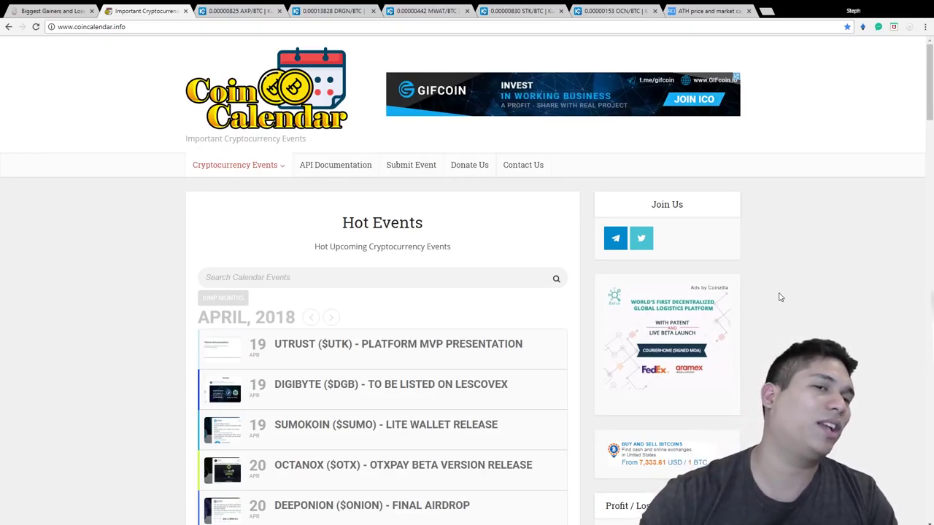
- Close the Coin Calendar and AXP/BTC tabs to bring up the MWAT/BTC market
key("ctrl+w")
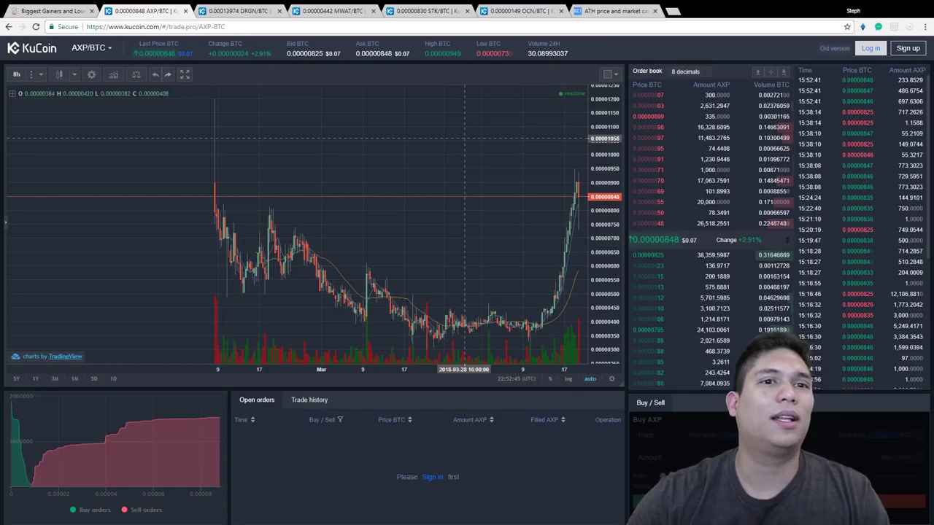
key("ctrl+w")
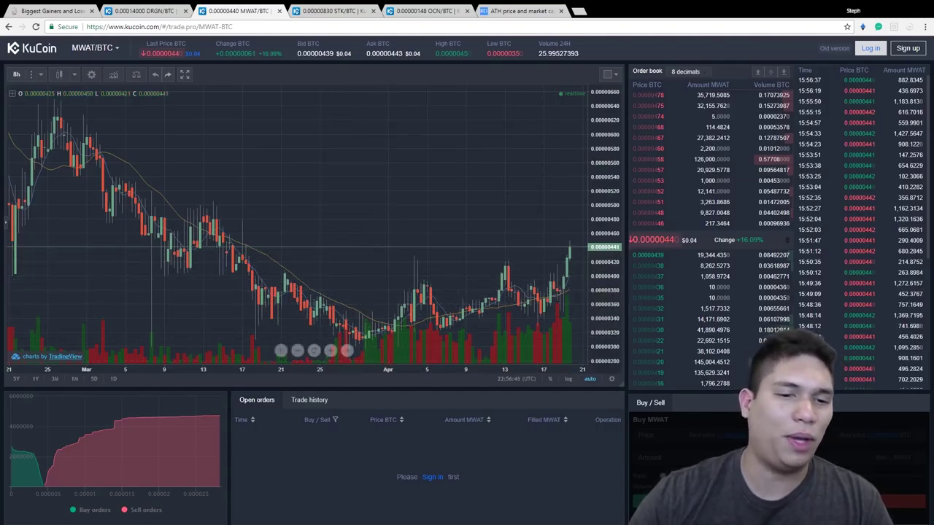
mouse_move(397, 317)
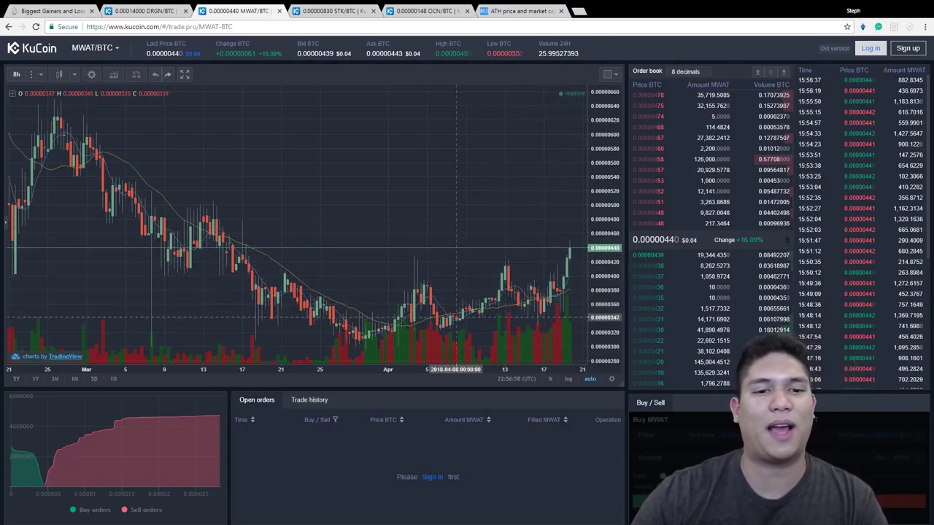
mouse_move(363, 343)
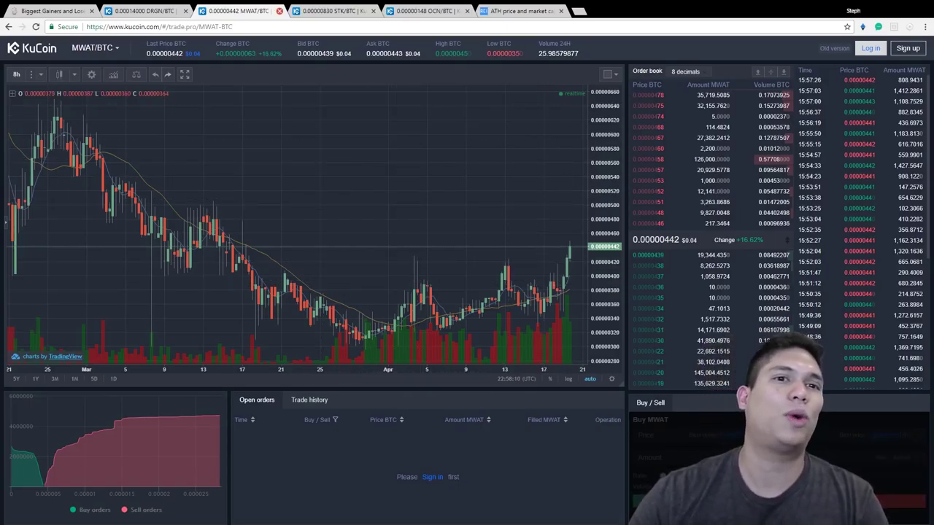
- Close the MWAT/BTC tab, leaving the STK/BTC market in view
left_click(279, 11)
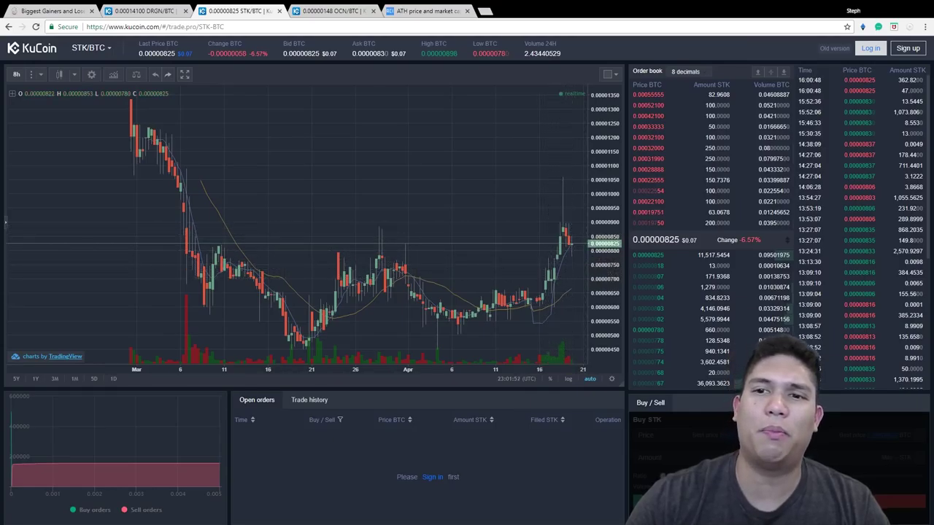
- Group the STK/BTC order book prices to 7 decimals, then move to the OCN/BTC chart
left_click(784, 72)
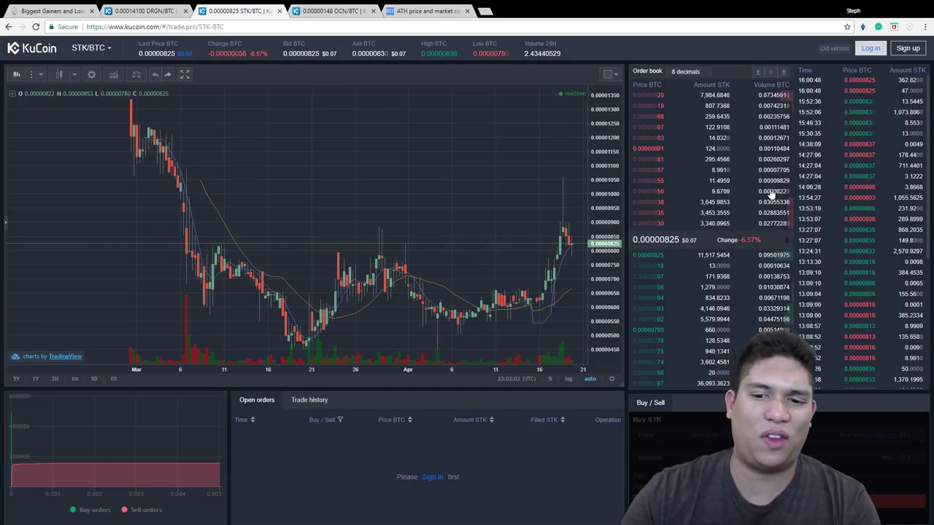
left_click(707, 73)
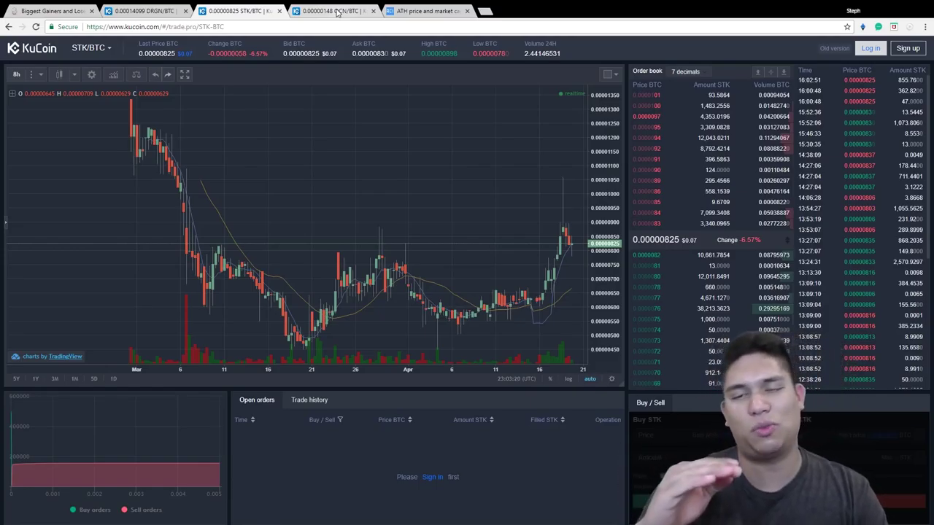
left_click(337, 13)
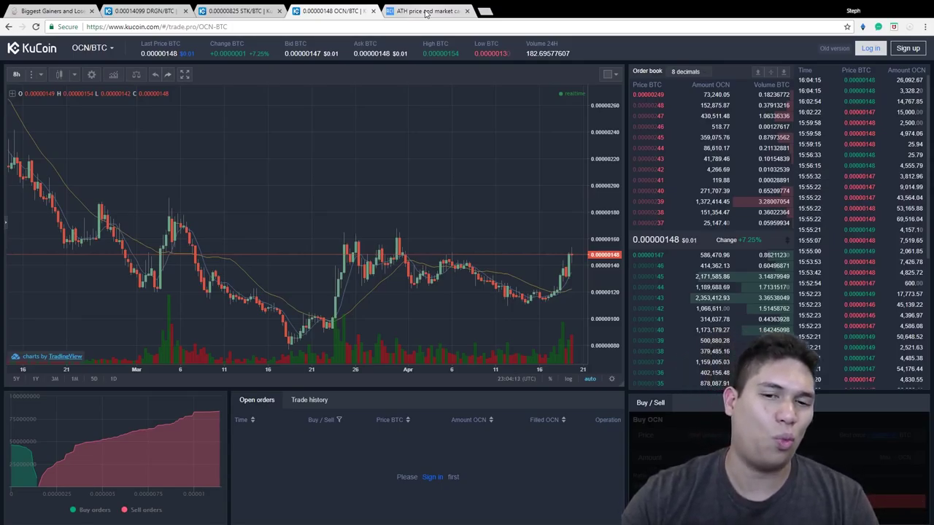
- Switch to the ATHCoinIndex 'ATH price and market cap' table
left_click(426, 13)
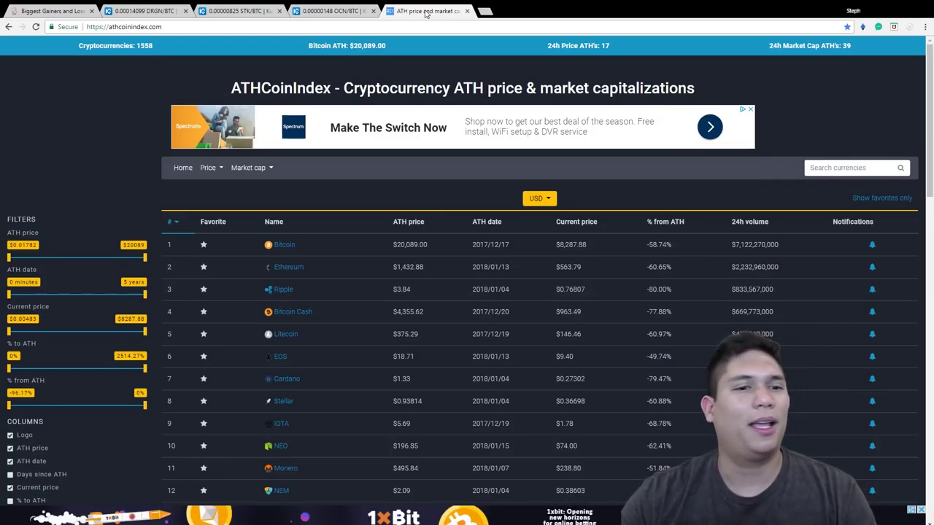
left_click(332, 11)
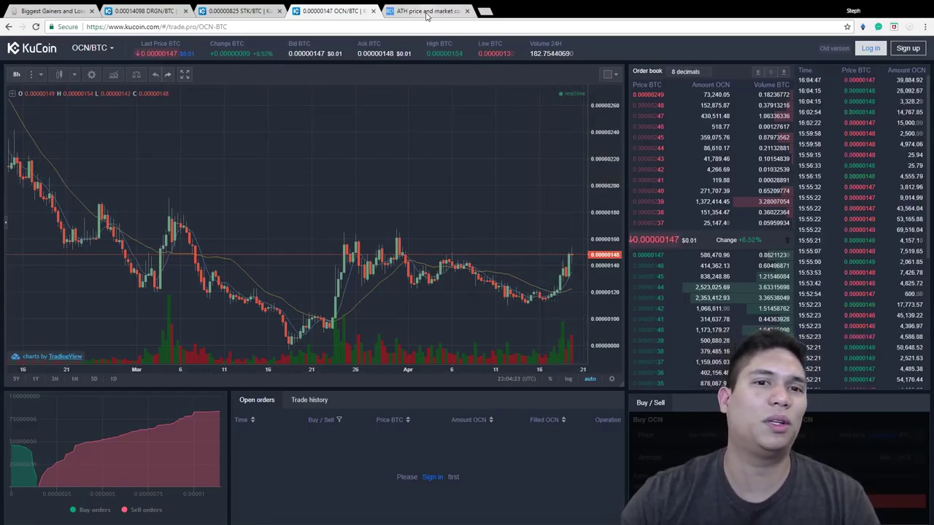
left_click(427, 11)
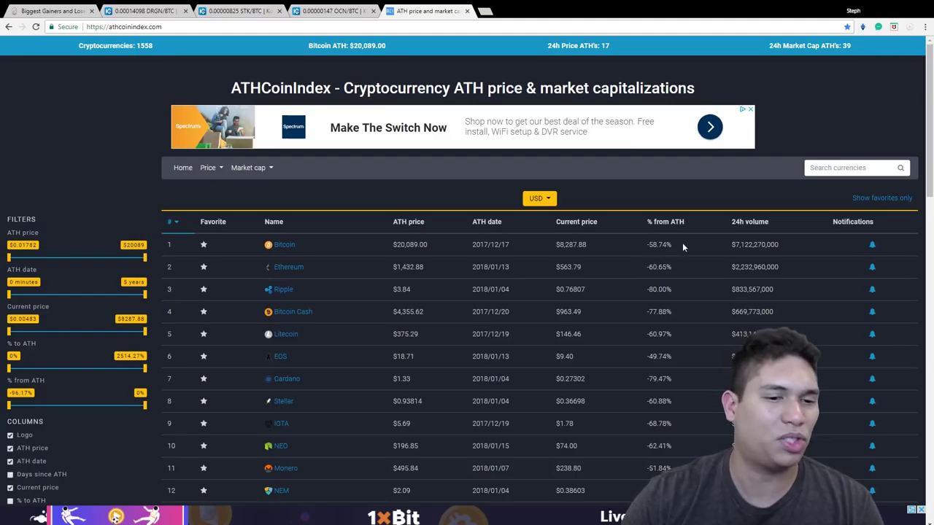
left_click_drag(928, 90, 927, 139)
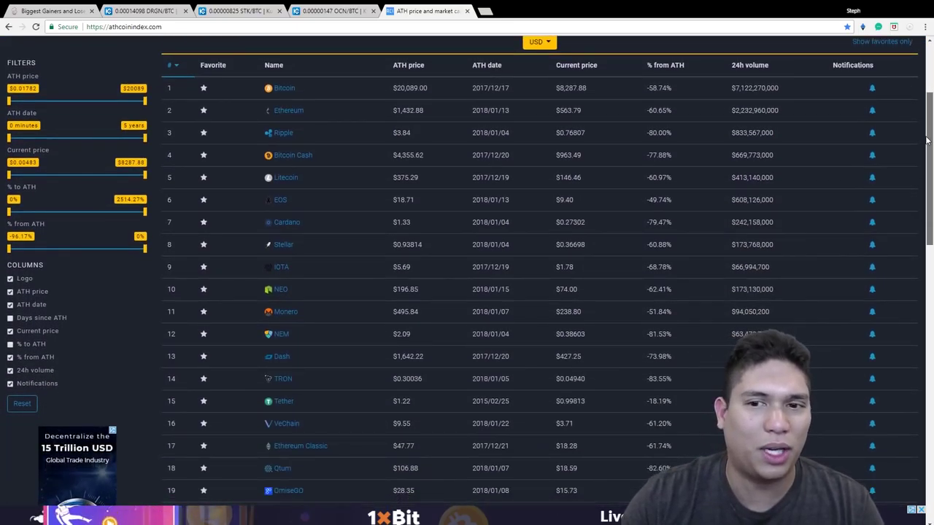
left_click_drag(927, 138, 928, 241)
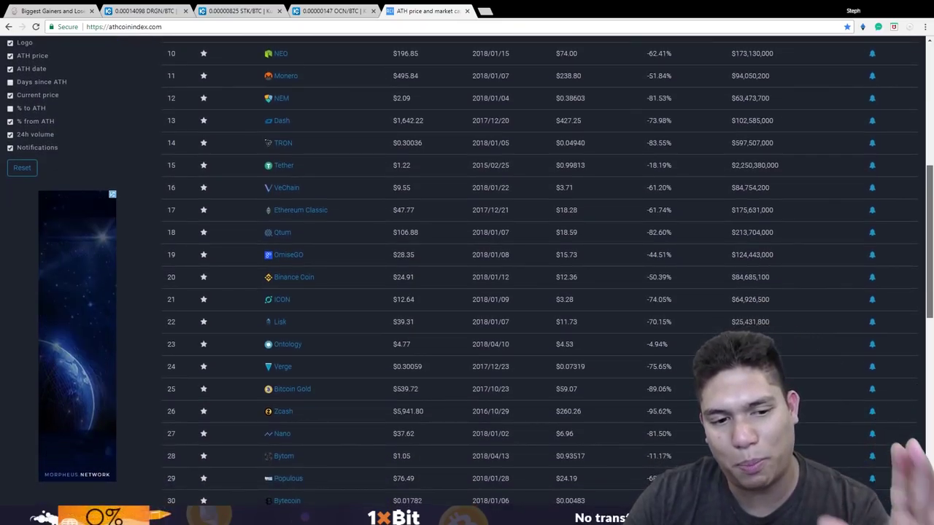
left_click_drag(928, 241, 928, 289)
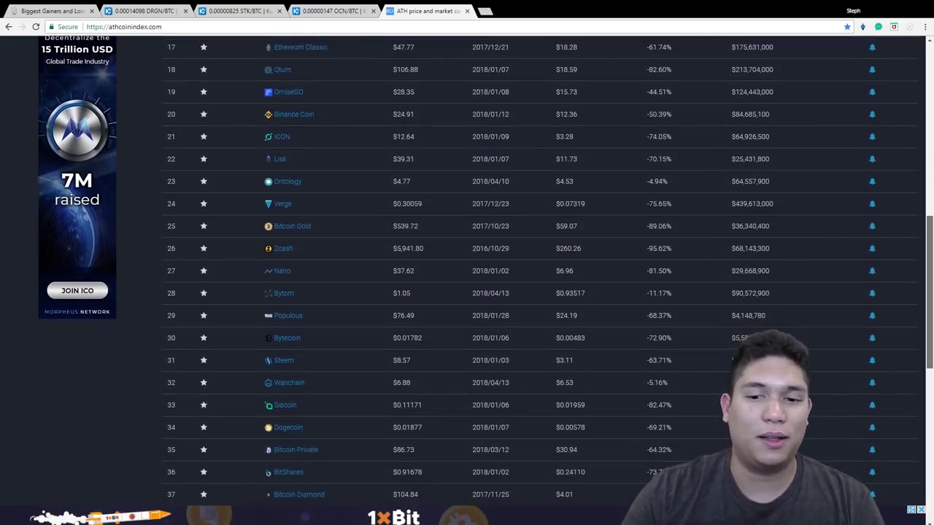
left_click_drag(928, 289, 928, 43)
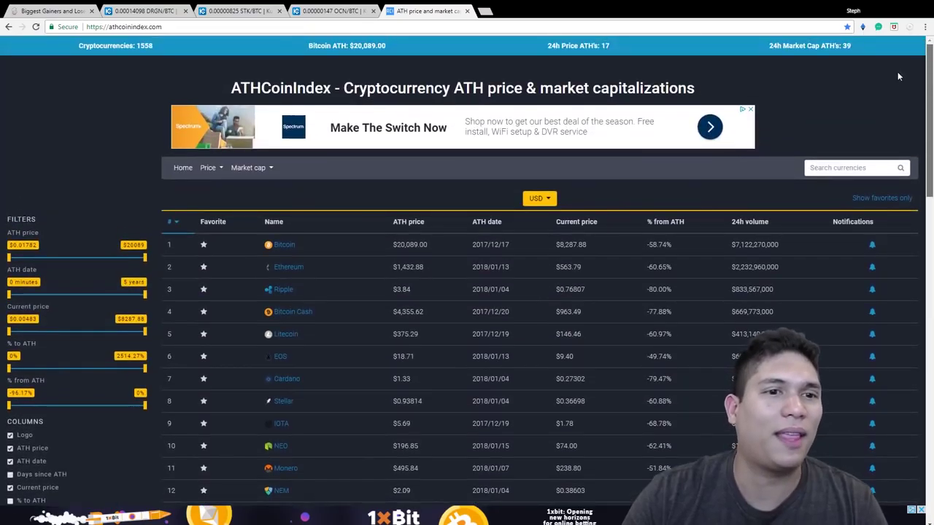
- Go back to OCN/BTC, open its market selector, then switch to the DRGN/BTC chart
left_click(332, 10)
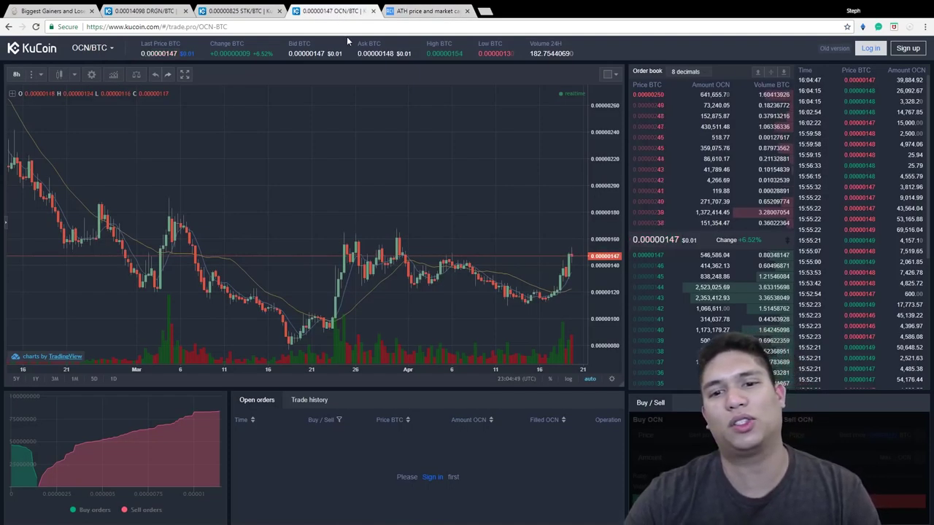
left_click(111, 48)
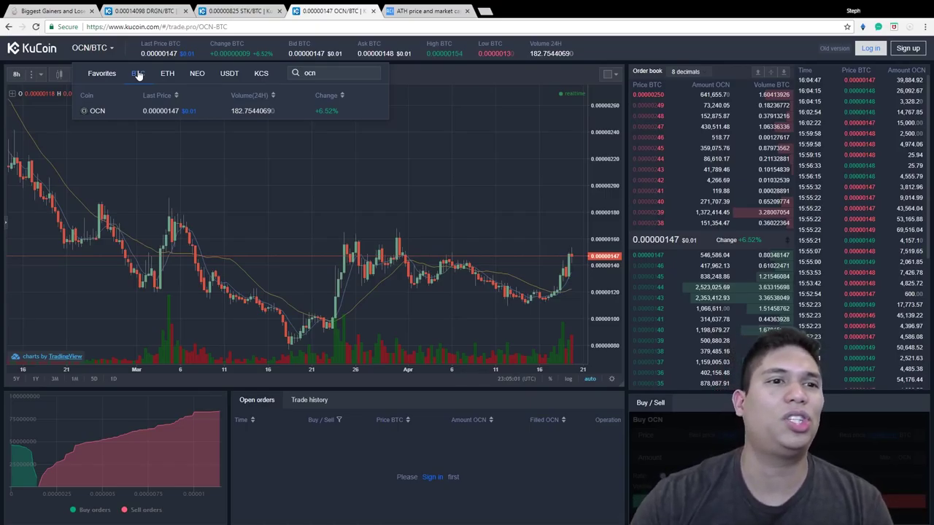
left_click(143, 12)
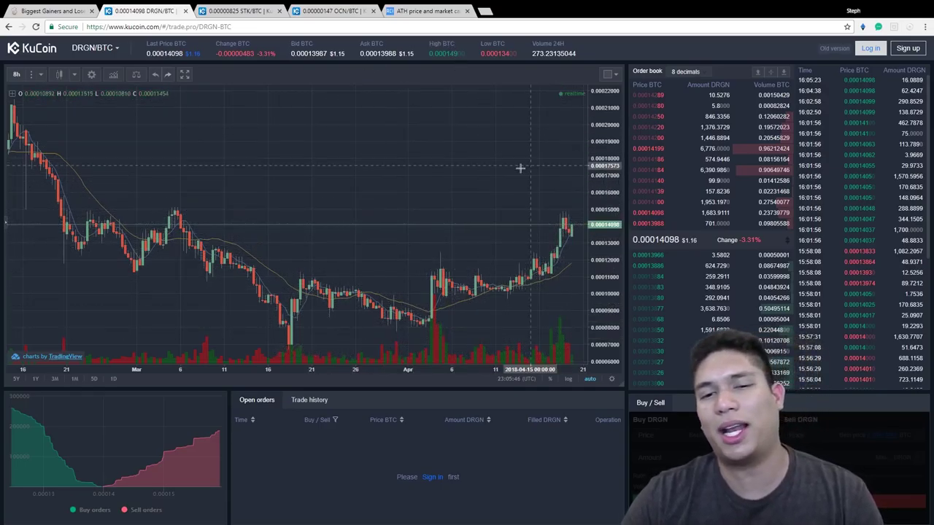
- Switch to CoinMarketCap's Biggest Gainers and Losers page
left_click(73, 10)
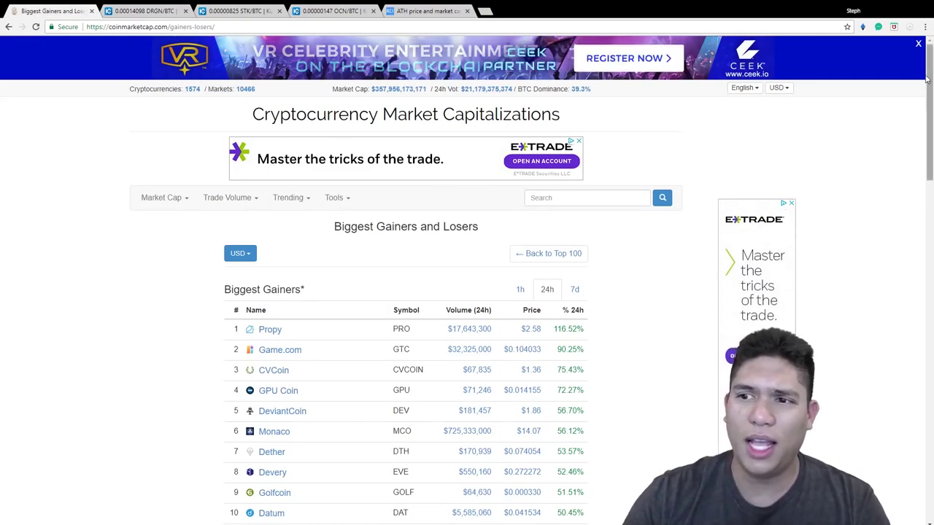
left_click_drag(929, 86, 929, 120)
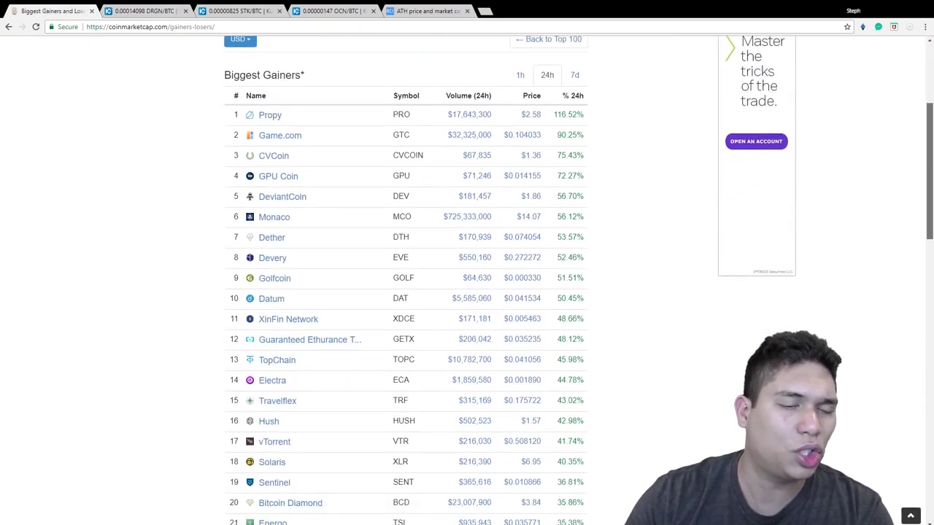
left_click_drag(929, 175, 929, 182)
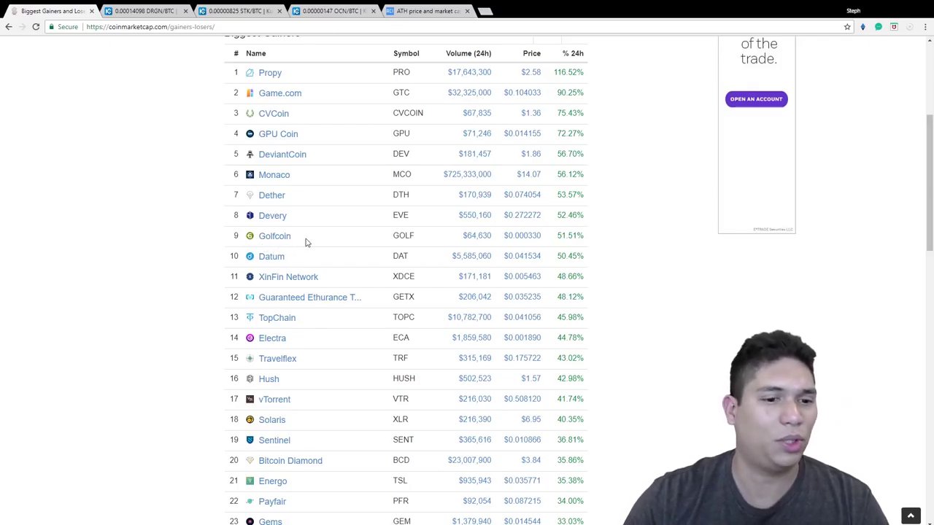
scroll(306, 242, "down", 3)
scroll(321, 249, "down", 2)
scroll(324, 258, "down", 2)
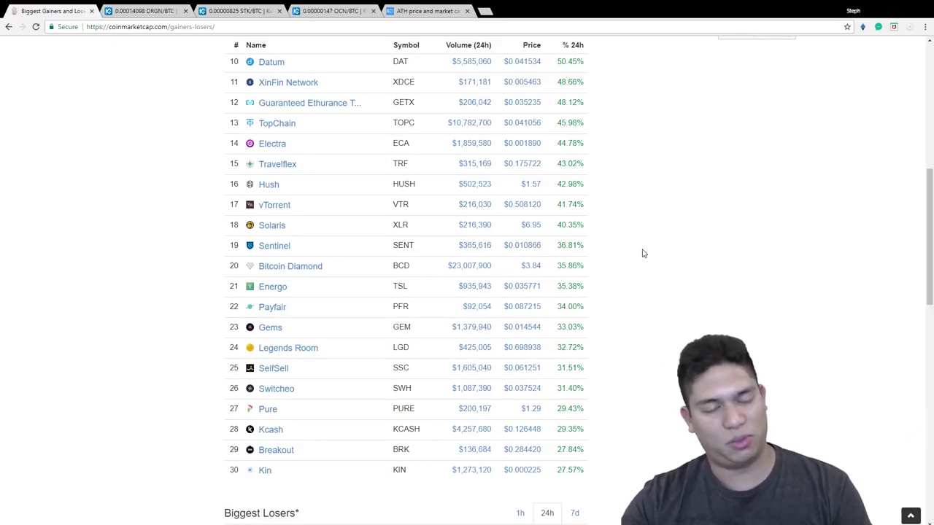
scroll(640, 253, "down", 2)
scroll(639, 253, "down", 1)
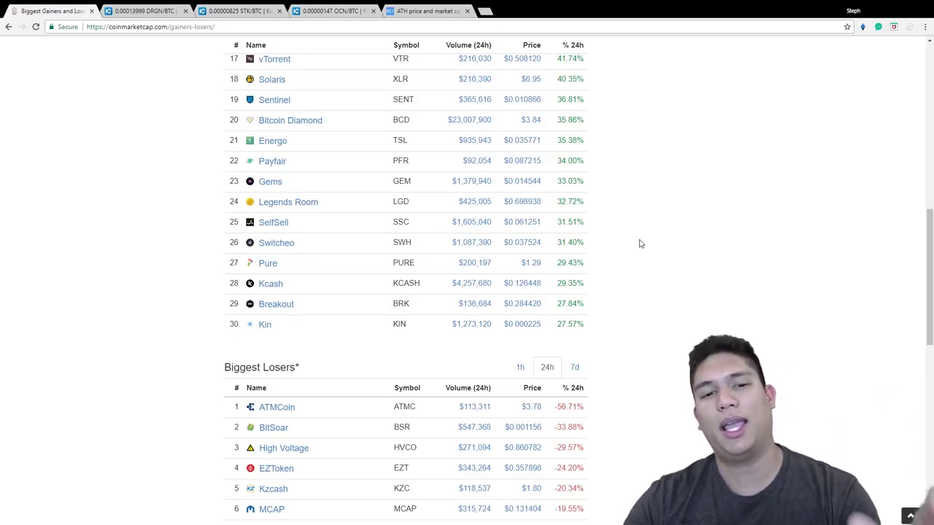
scroll(640, 242, "down", 2)
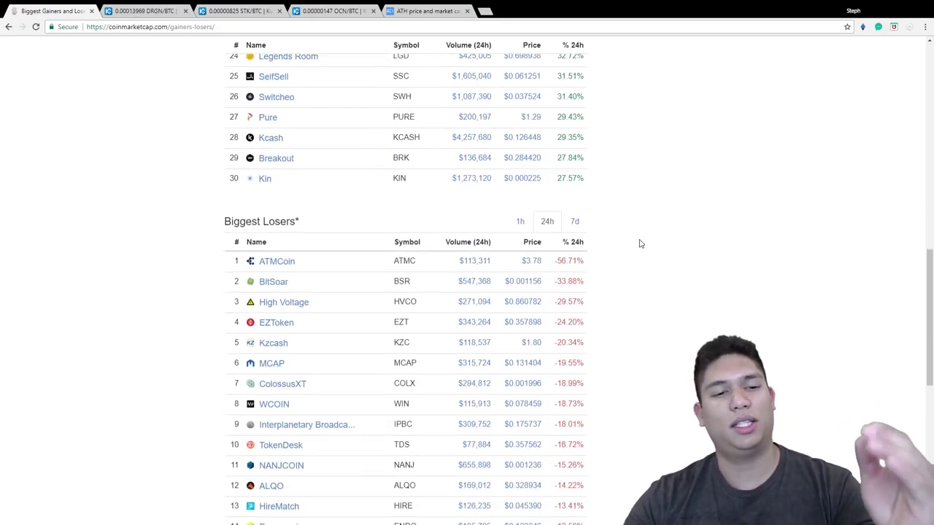
scroll(640, 243, "down", 1)
scroll(640, 243, "down", 1)
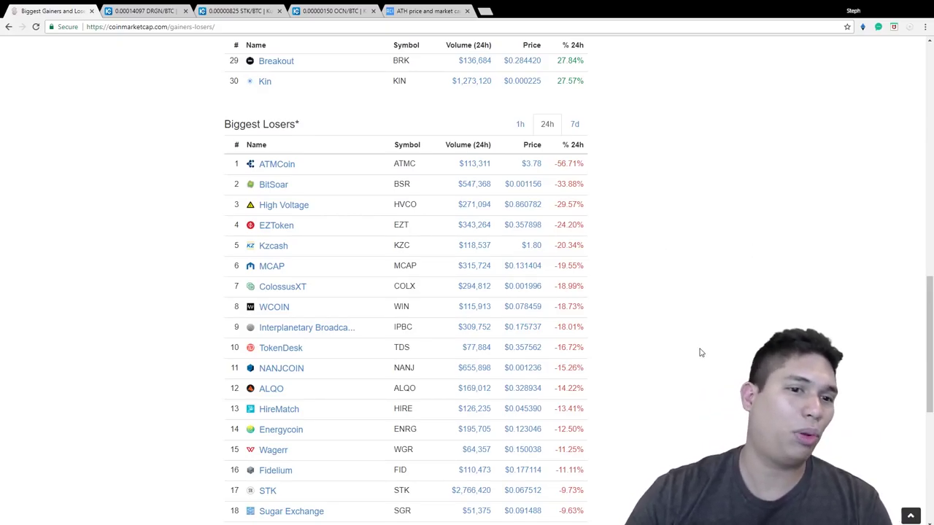
scroll(693, 358, "down", 1)
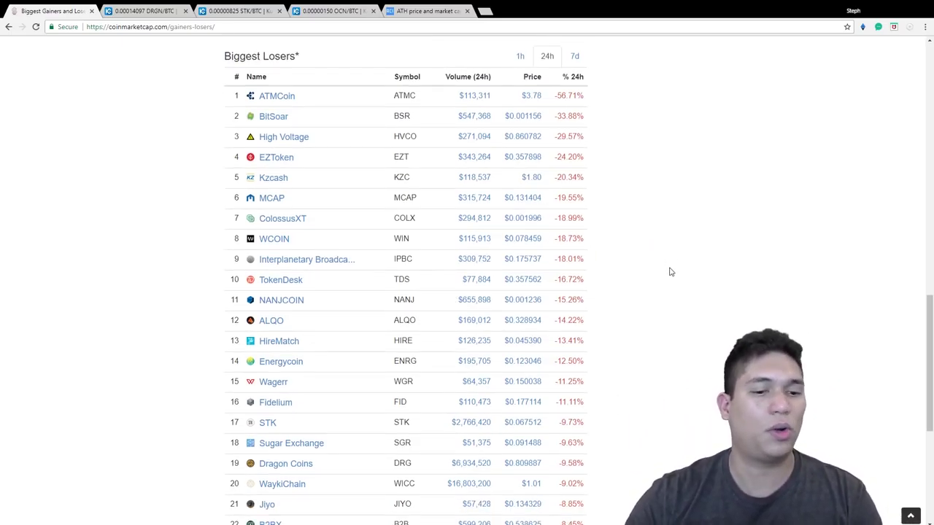
scroll(670, 240, "down", 5)
scroll(685, 303, "down", 3)
scroll(685, 303, "up", 4)
scroll(685, 303, "up", 4)
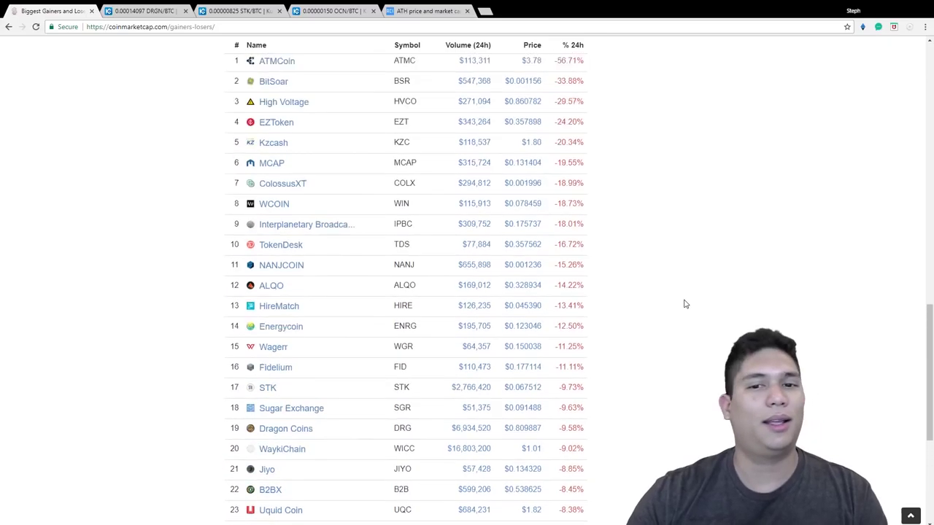
scroll(685, 304, "up", 3)
scroll(685, 303, "up", 2)
scroll(685, 303, "up", 2)
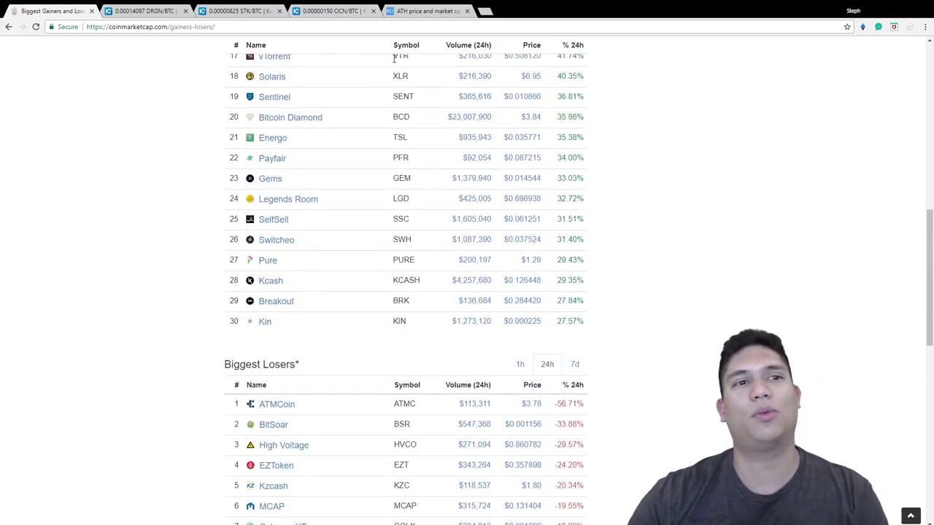
scroll(612, 241, "up", 2)
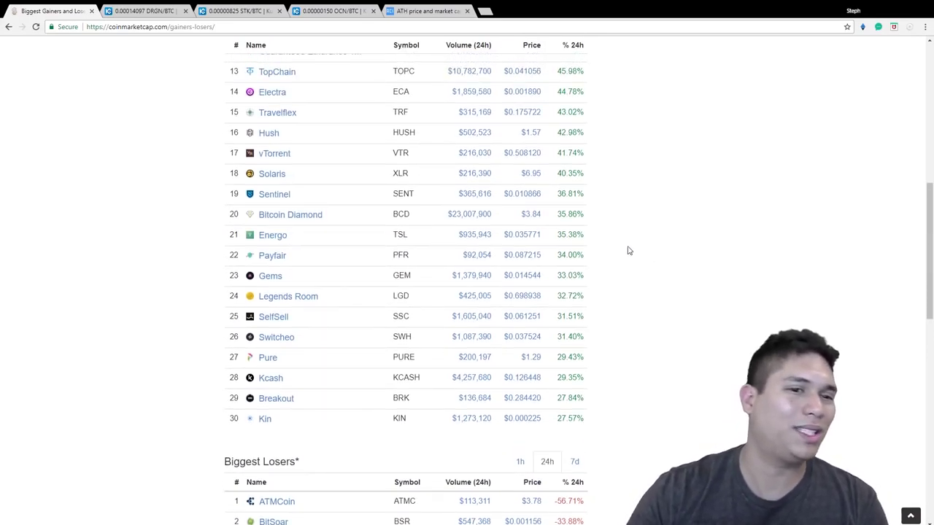
scroll(627, 250, "up", 2)
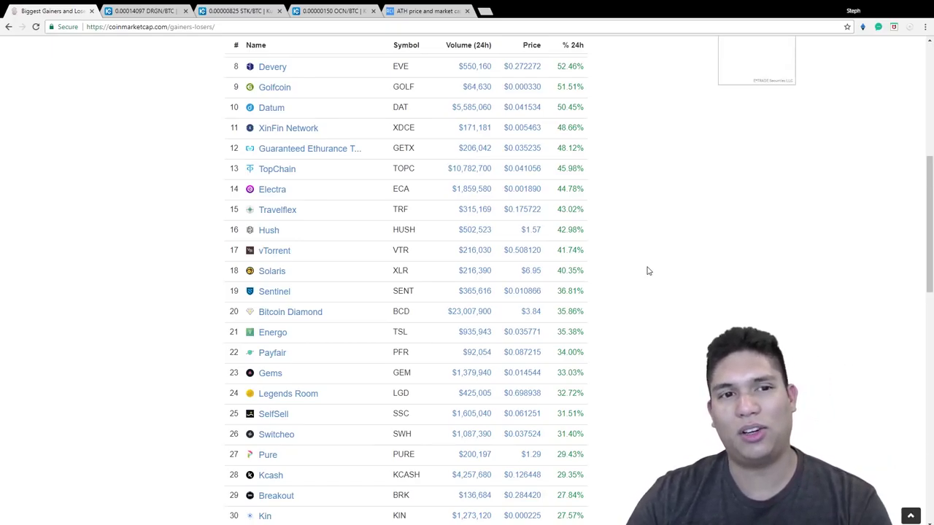
scroll(648, 271, "up", 3)
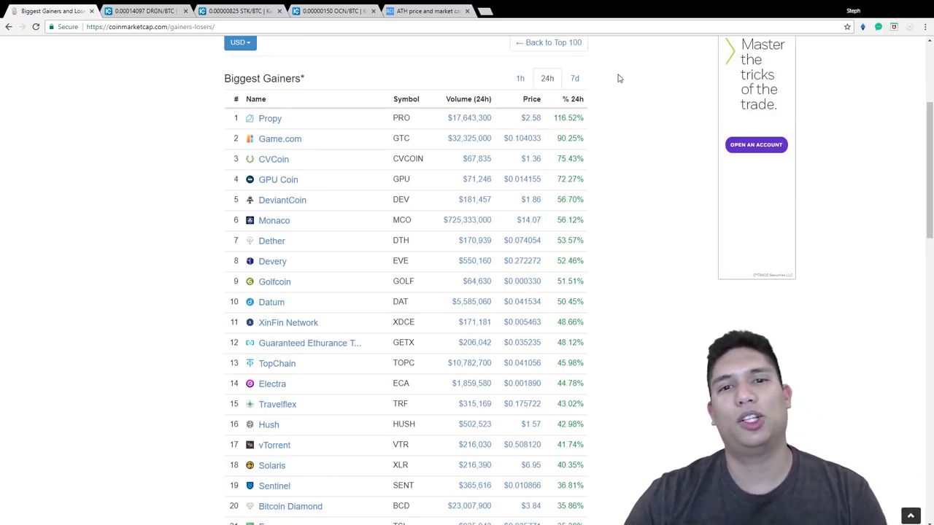
left_click(427, 11)
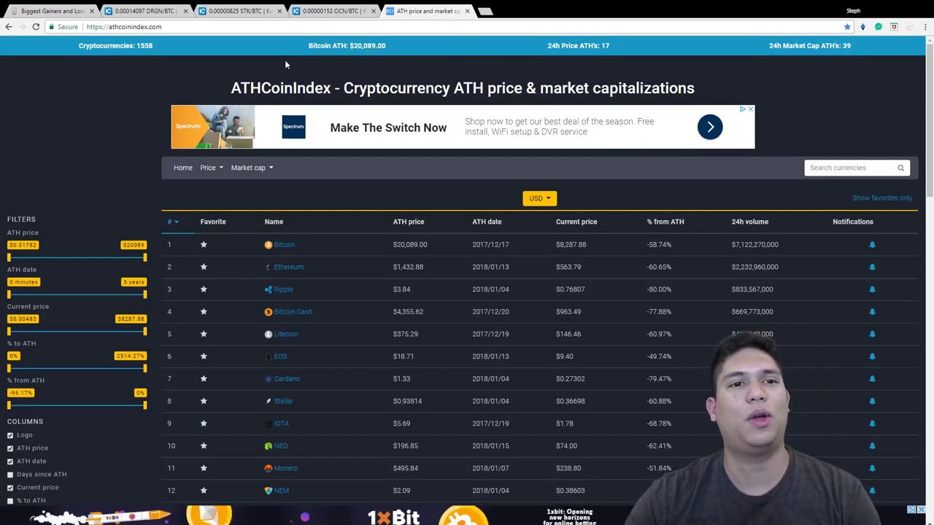